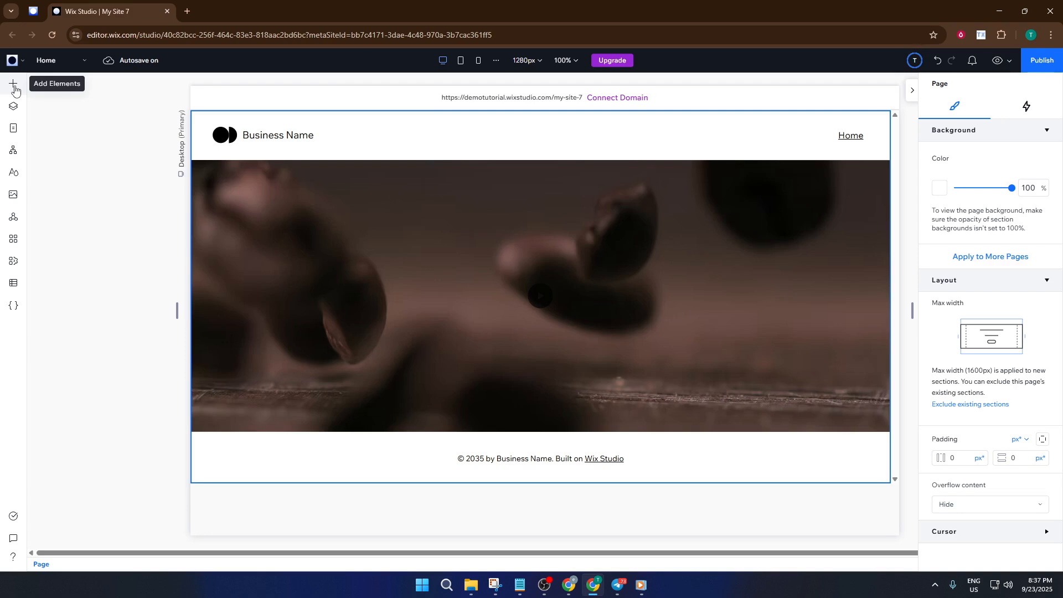
Add a button to the middle of the hero video at about X 520, Y 205 and enlarge it to about 199 × 59 px.
left_click(14, 86)
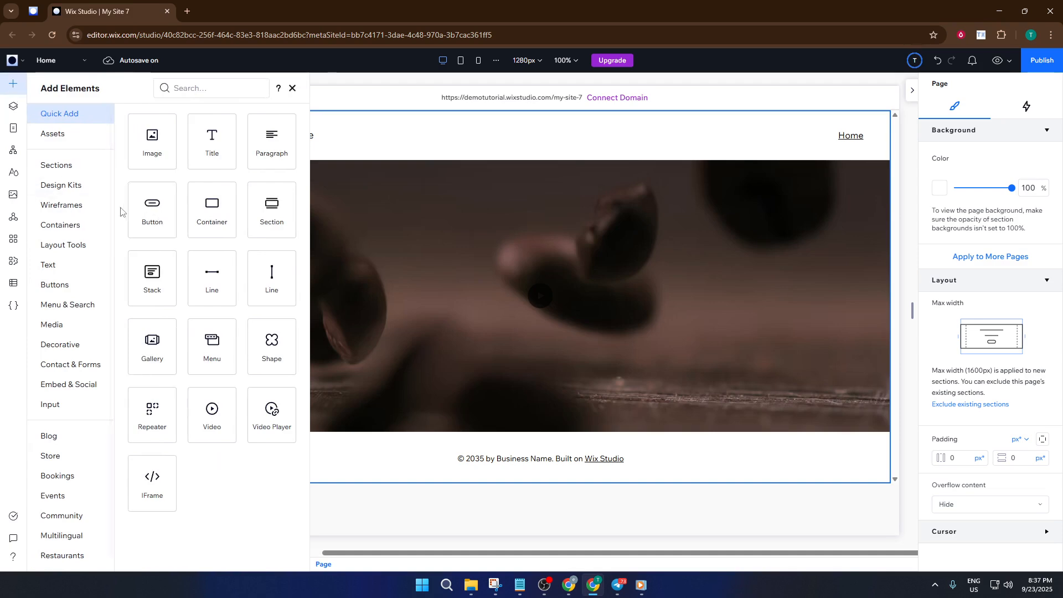
left_click(149, 235)
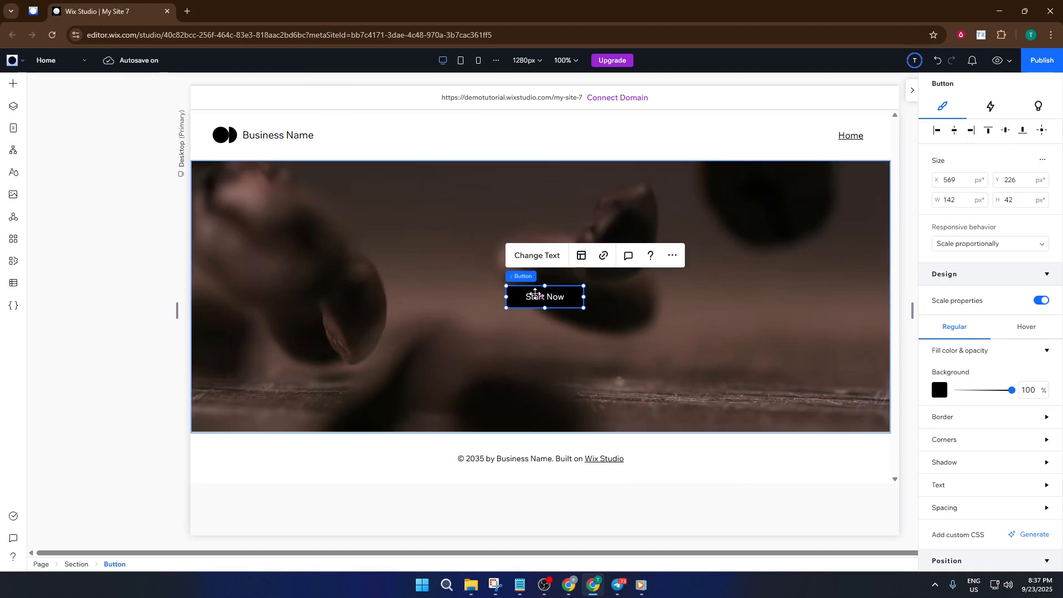
left_click_drag(554, 298, 526, 287)
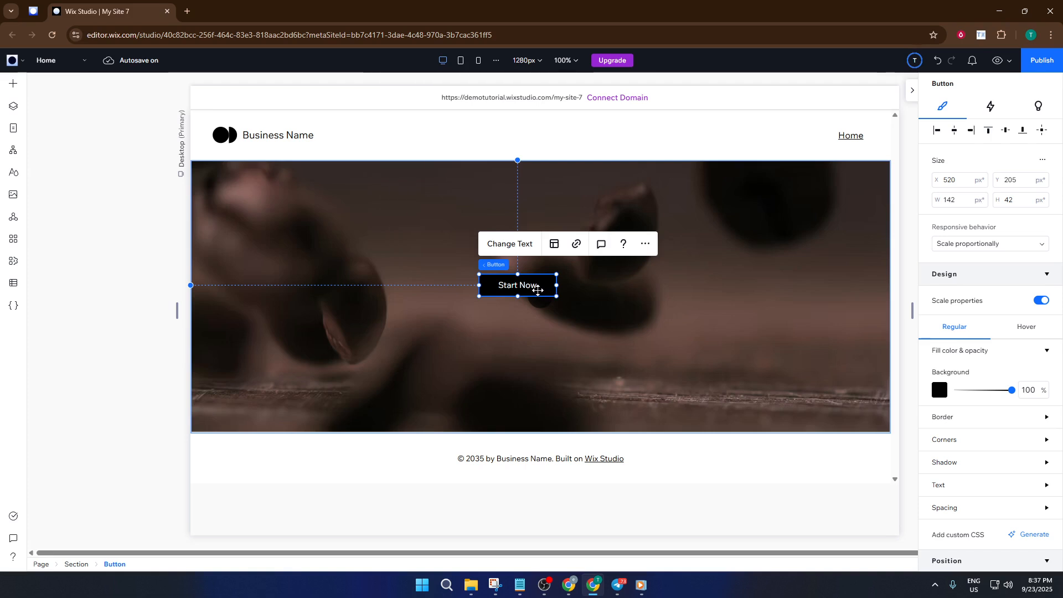
mouse_move(555, 297)
left_mouse_down()
mouse_move(584, 311)
mouse_move(563, 301)
left_mouse_up()
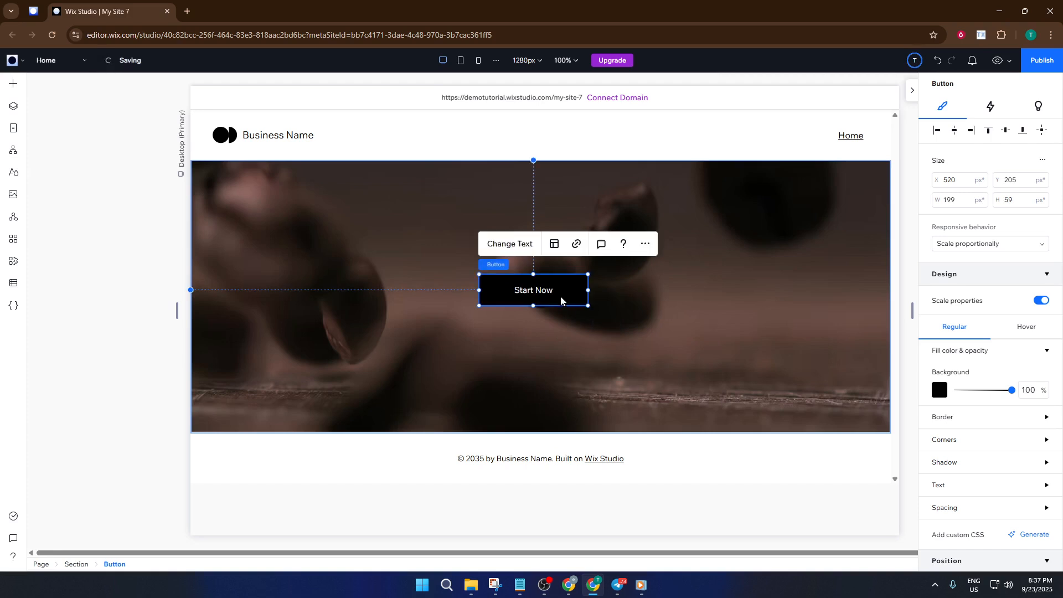
Change the new button's text to "DOWNLOAD NOW".
double_click(546, 287)
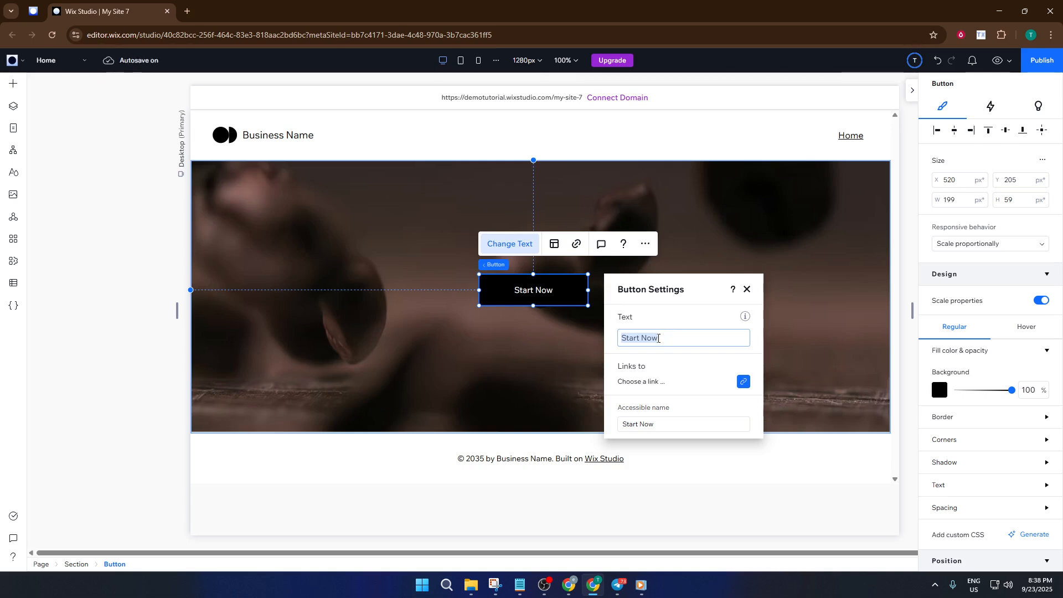
type("DOWNLOAD")
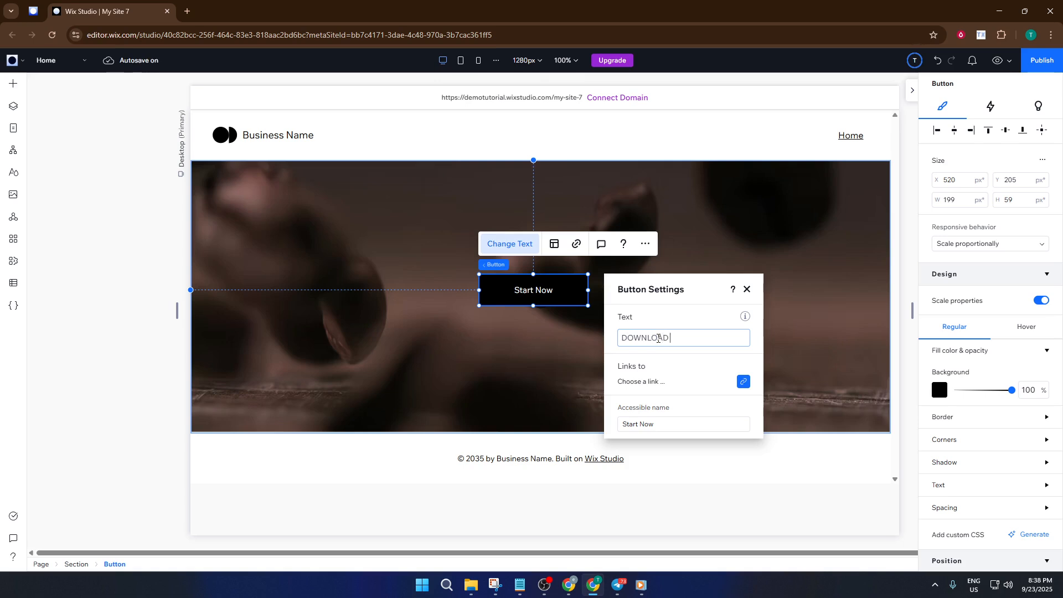
type(" NOW")
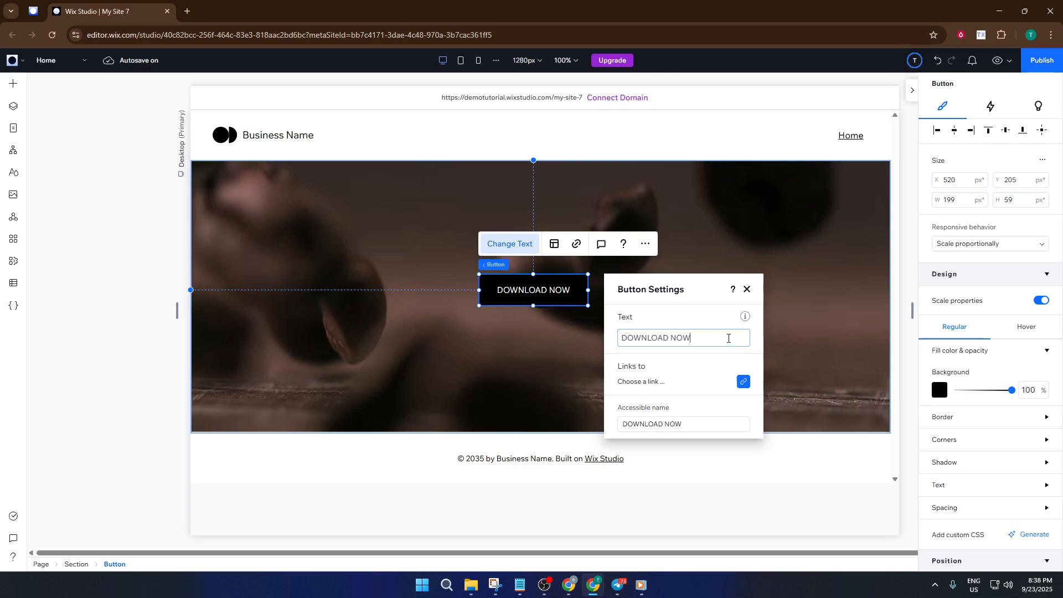
left_click(712, 253)
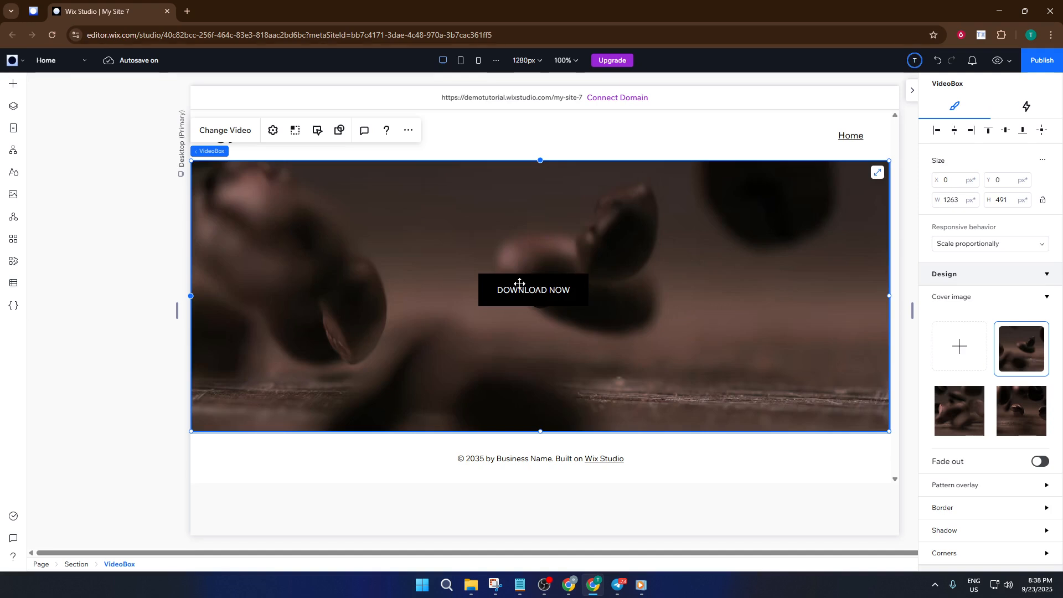
Set the link type of the DOWNLOAD NOW button to Document.
left_click(583, 301)
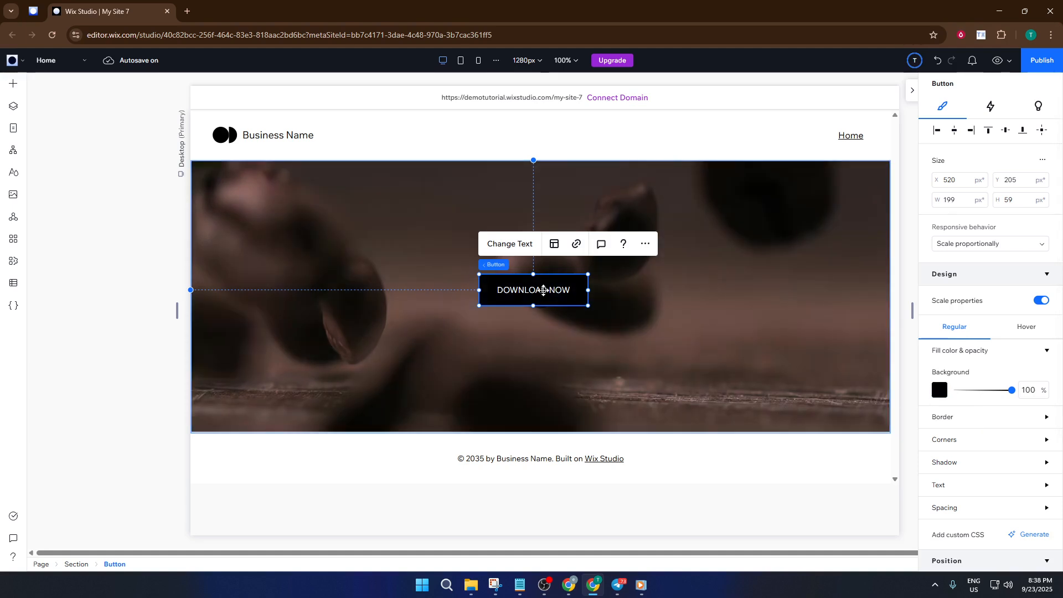
left_click(577, 244)
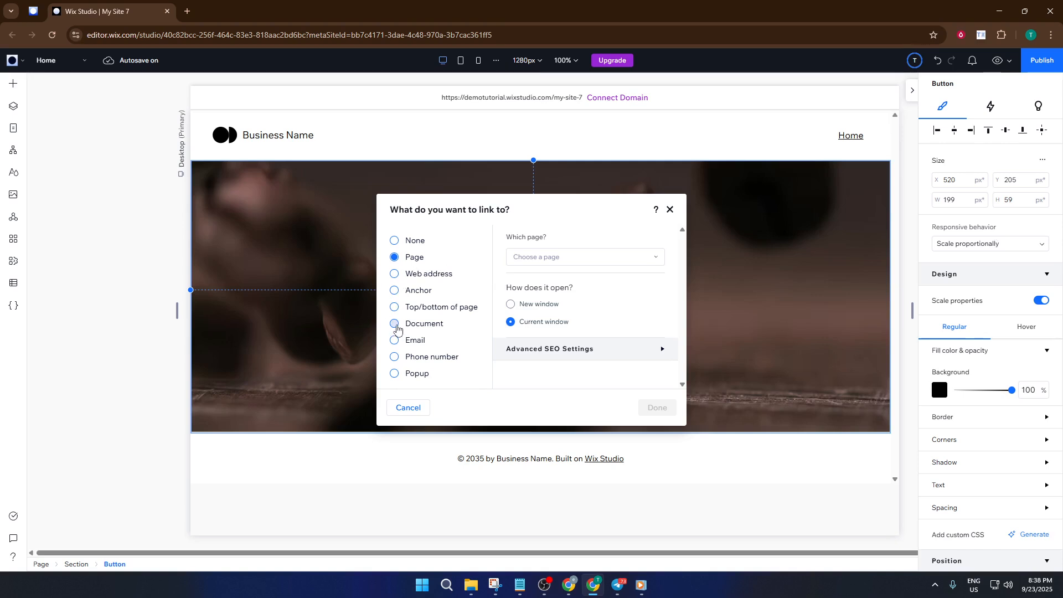
left_click(670, 209)
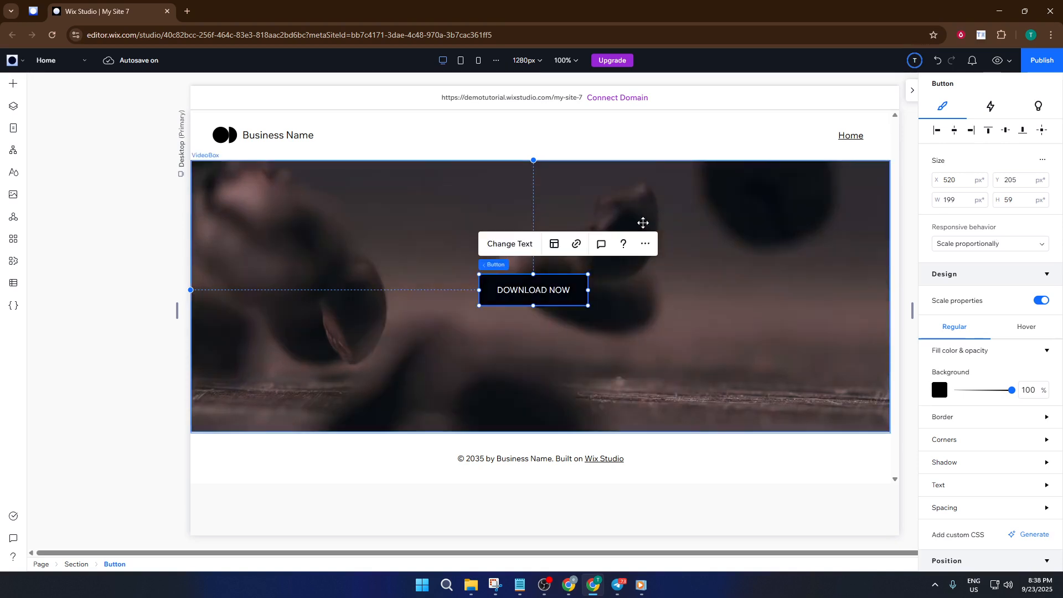
left_click(578, 245)
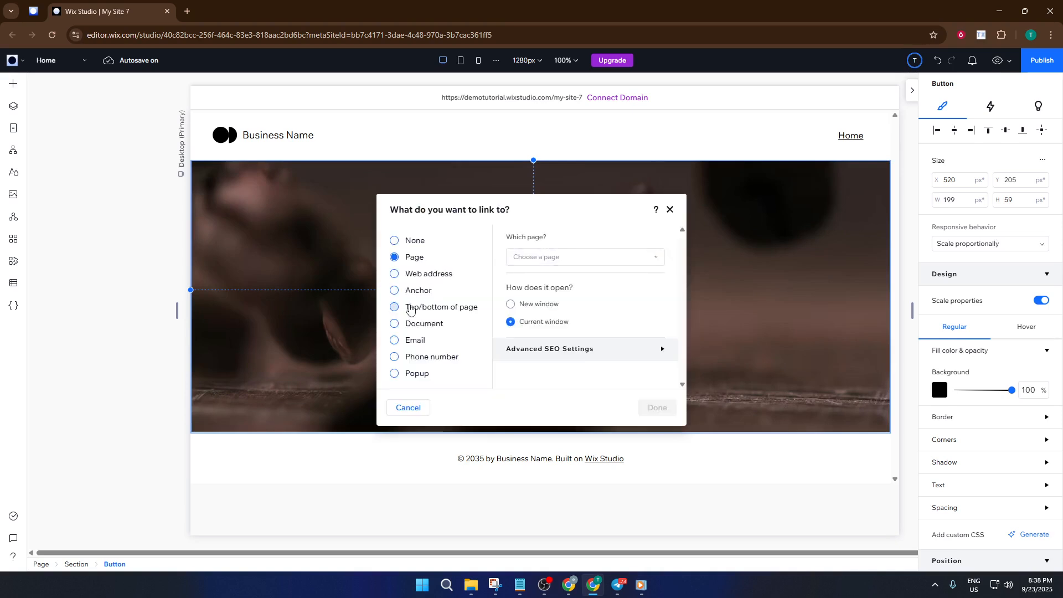
left_click(395, 324)
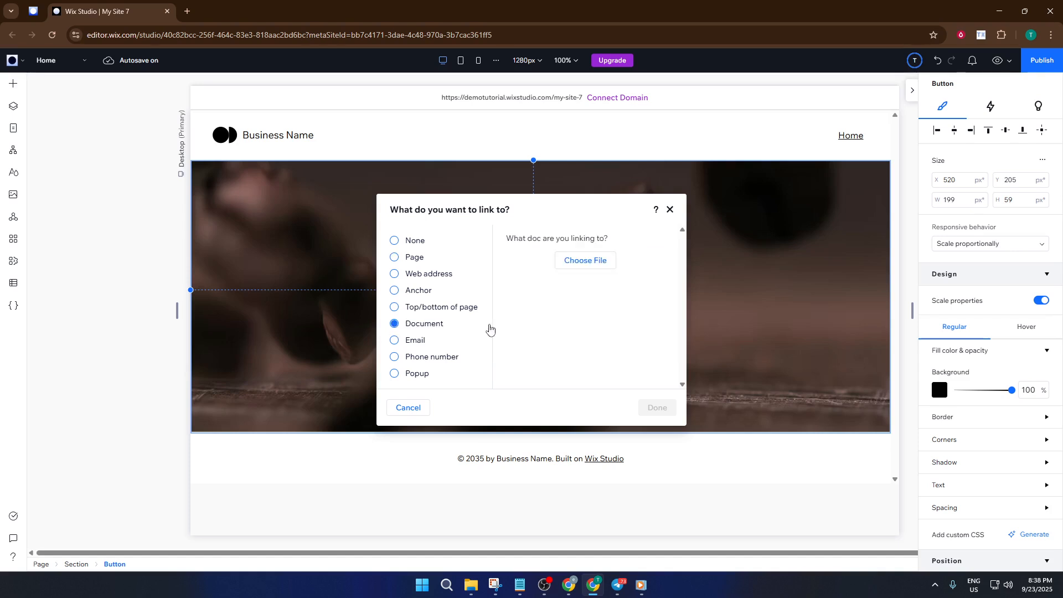
Upload the file PDF 2 from the computer's image folder and apply it as the button's linked document.
left_click(589, 266)
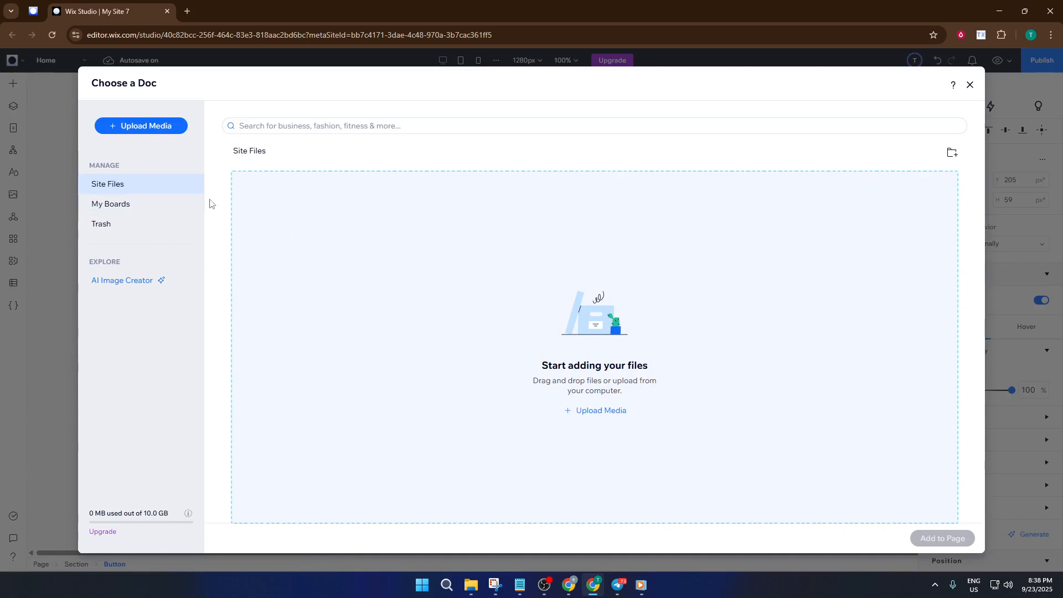
left_click(161, 129)
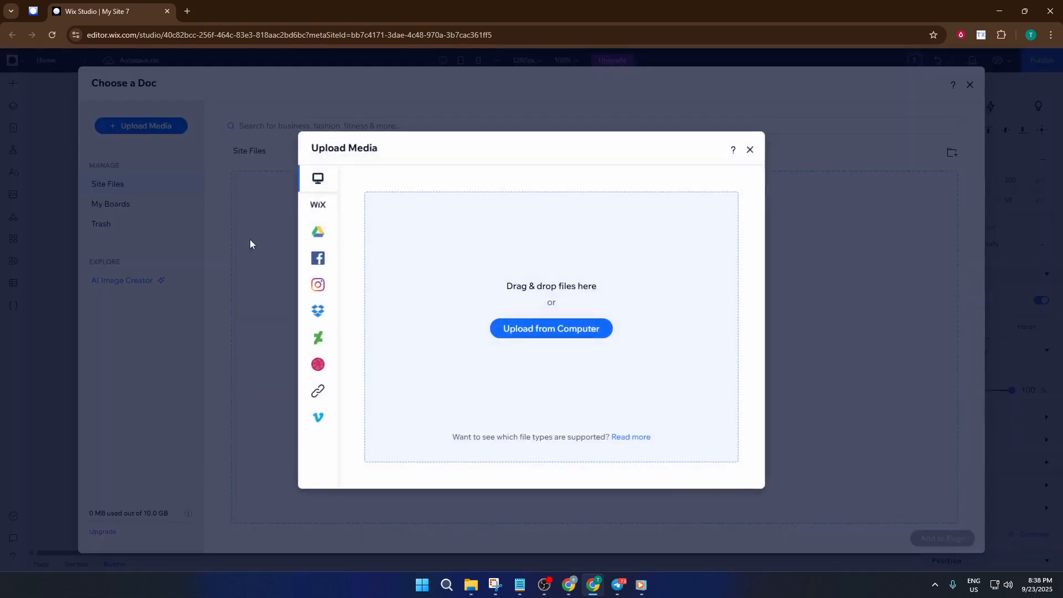
left_click(533, 336)
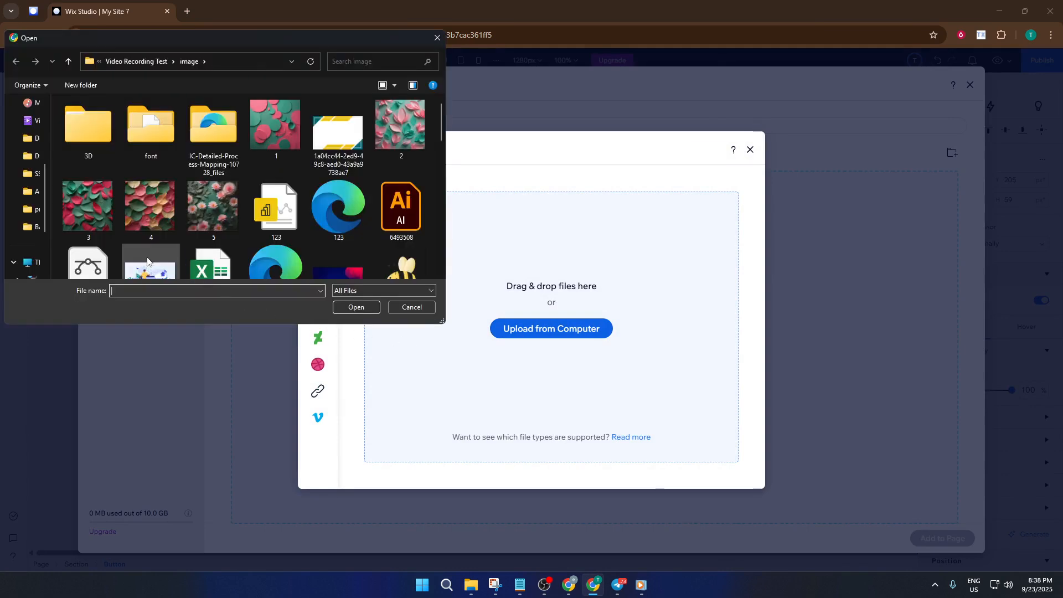
scroll(271, 163, "down", 1)
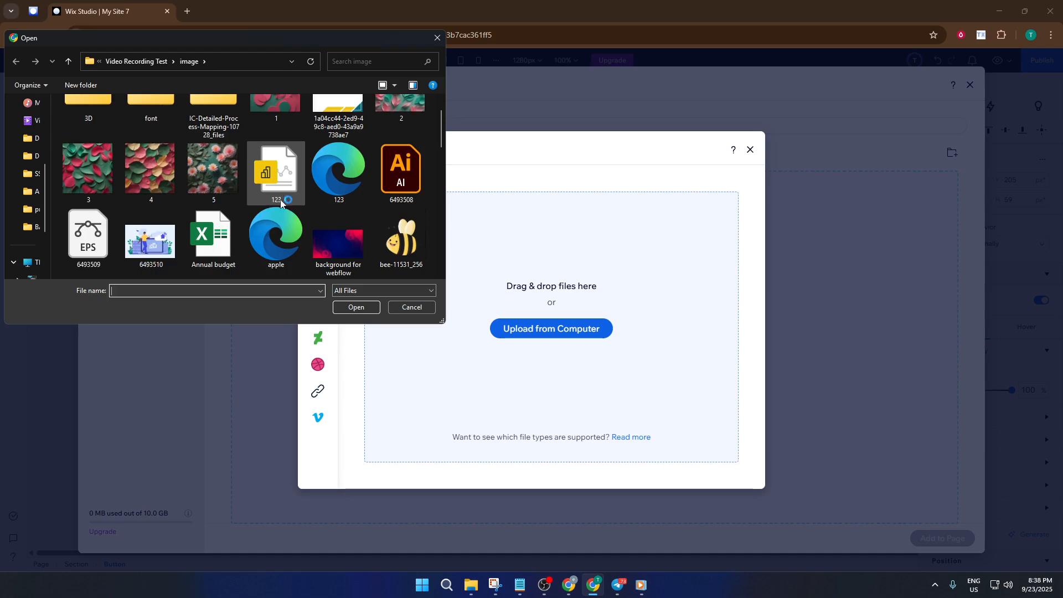
scroll(280, 199, "down", 4)
scroll(266, 215, "up", 3)
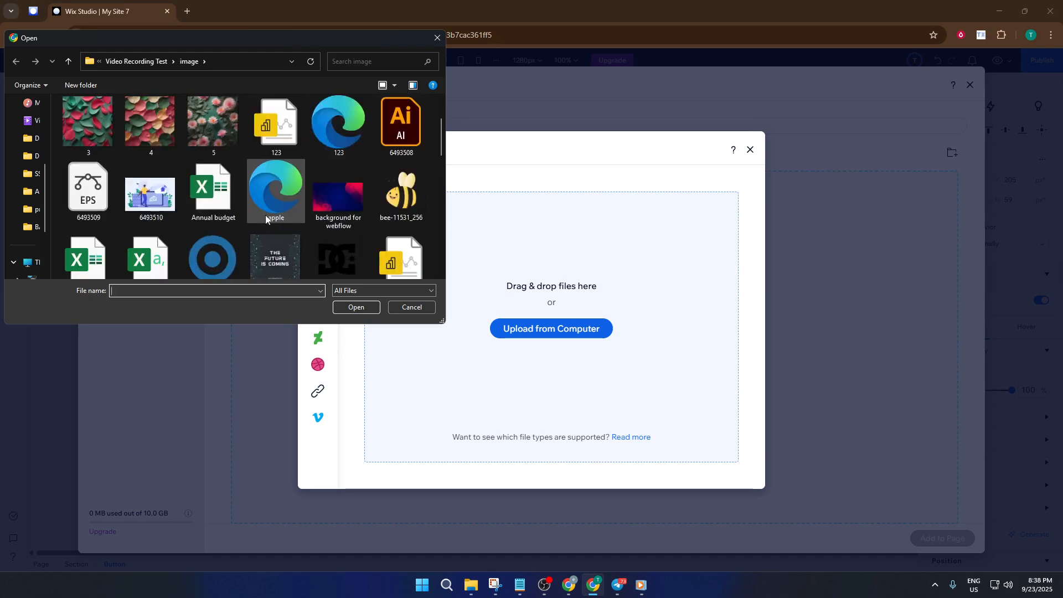
scroll(266, 217, "down", 3)
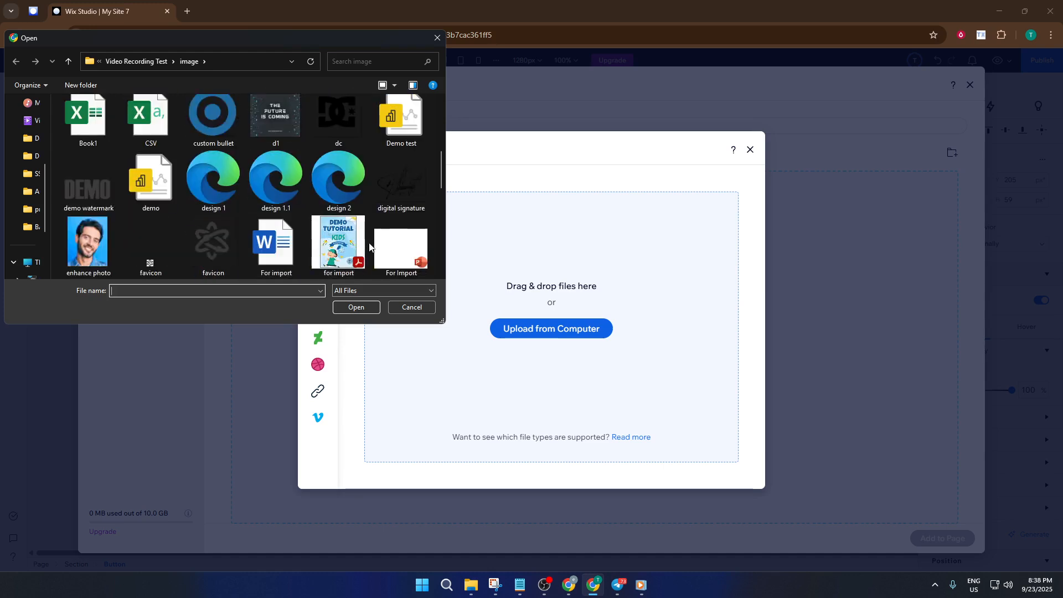
scroll(342, 248, "up", 2)
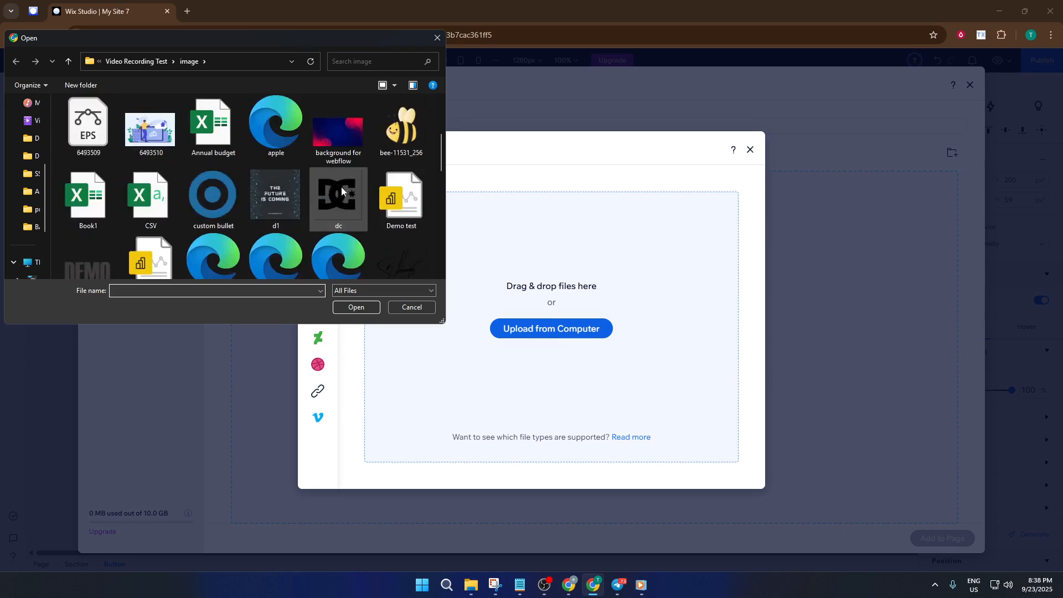
scroll(360, 184, "up", 3)
scroll(410, 210, "down", 15)
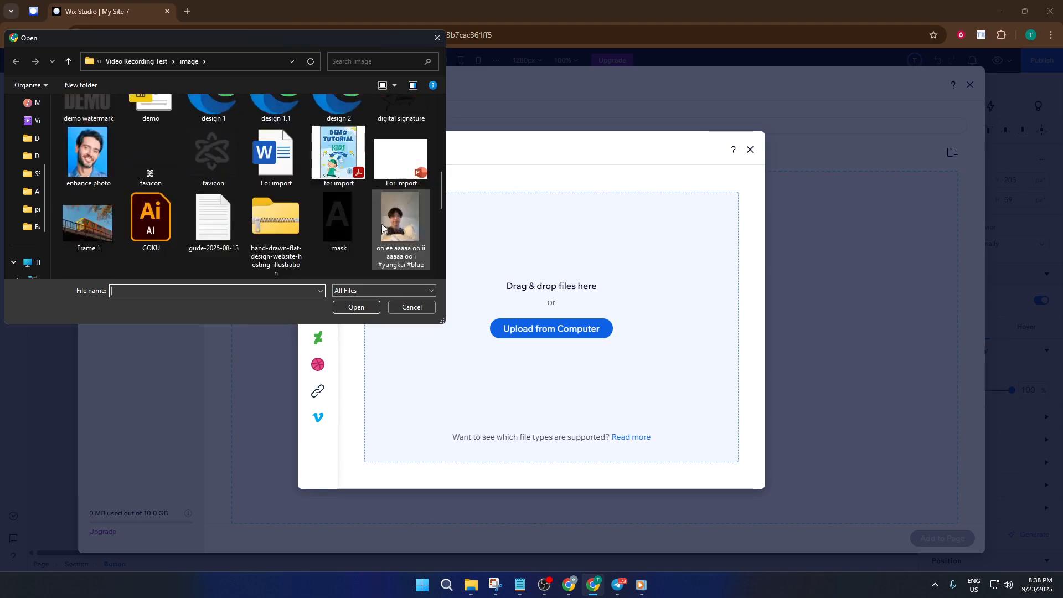
scroll(342, 158, "up", 1)
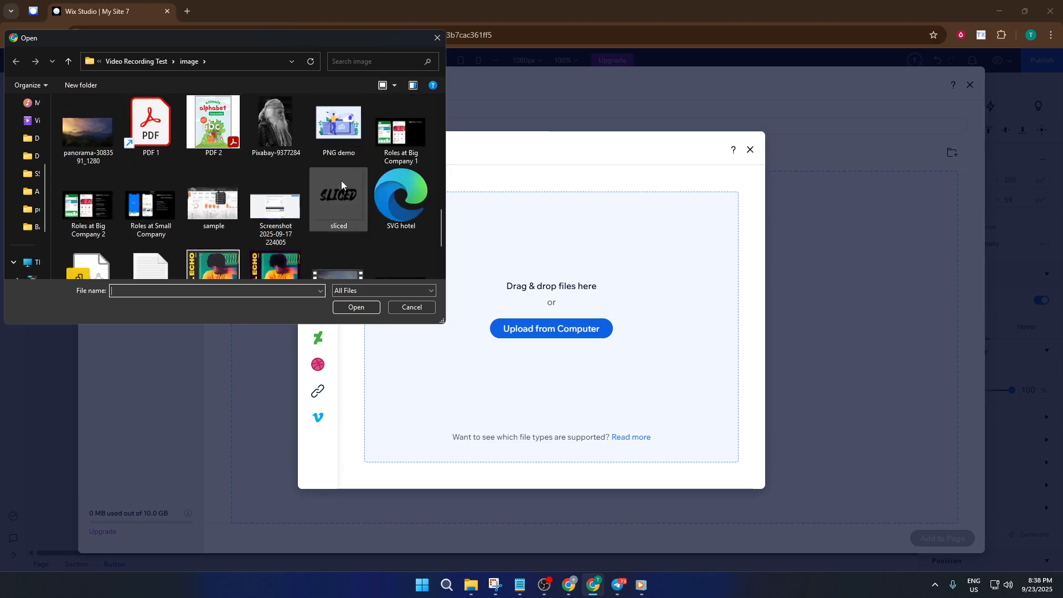
scroll(341, 141, "up", 2)
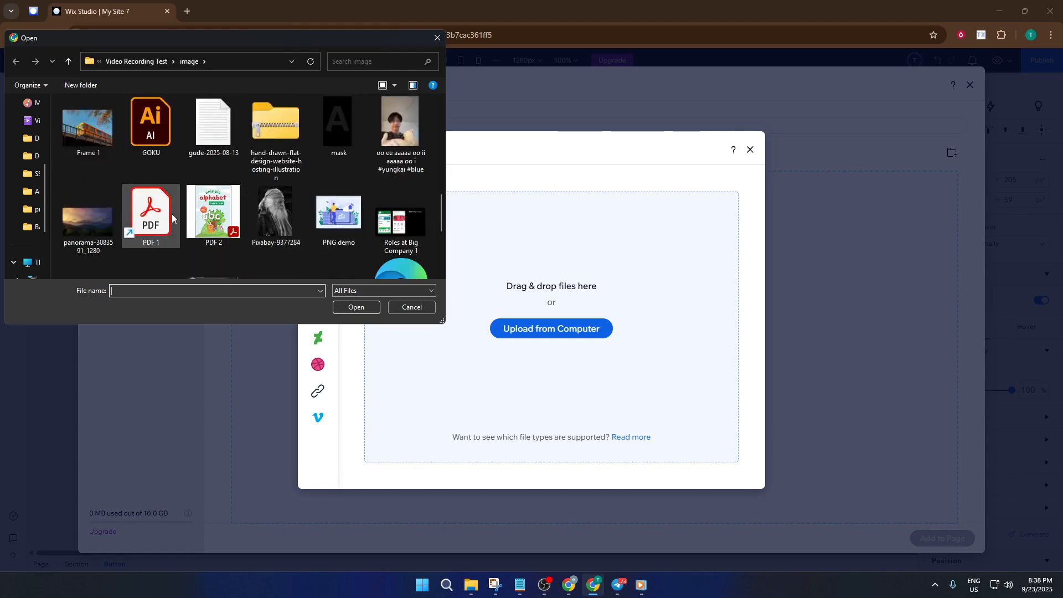
left_click(215, 219)
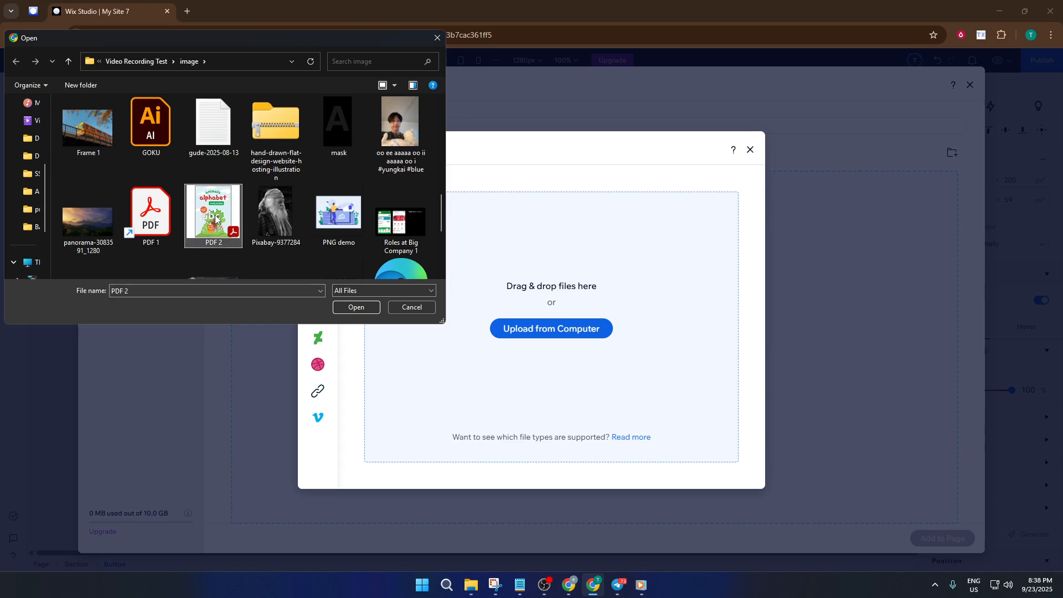
left_click(363, 306)
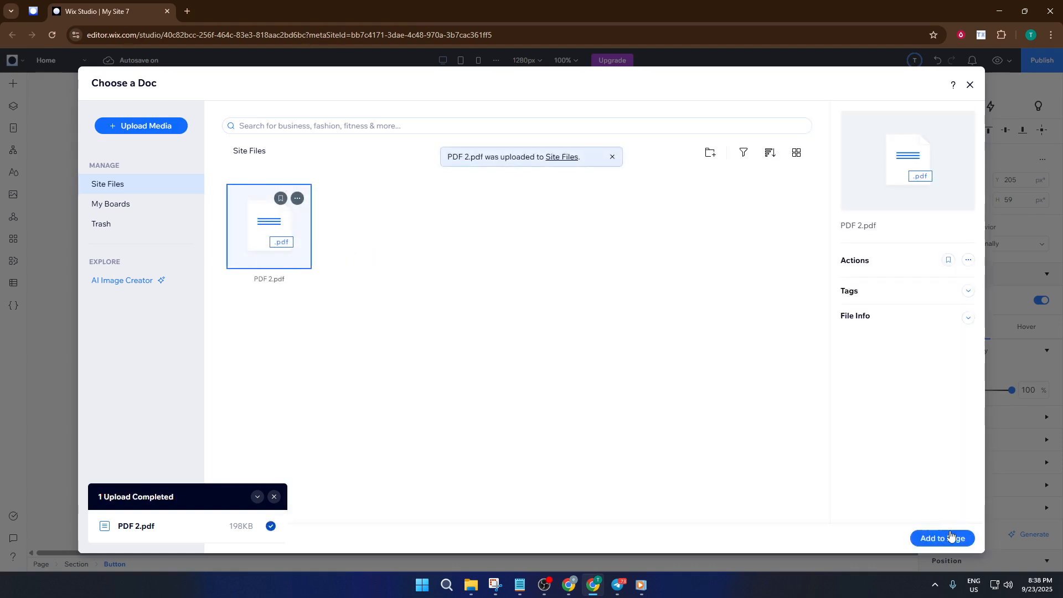
left_click(951, 541)
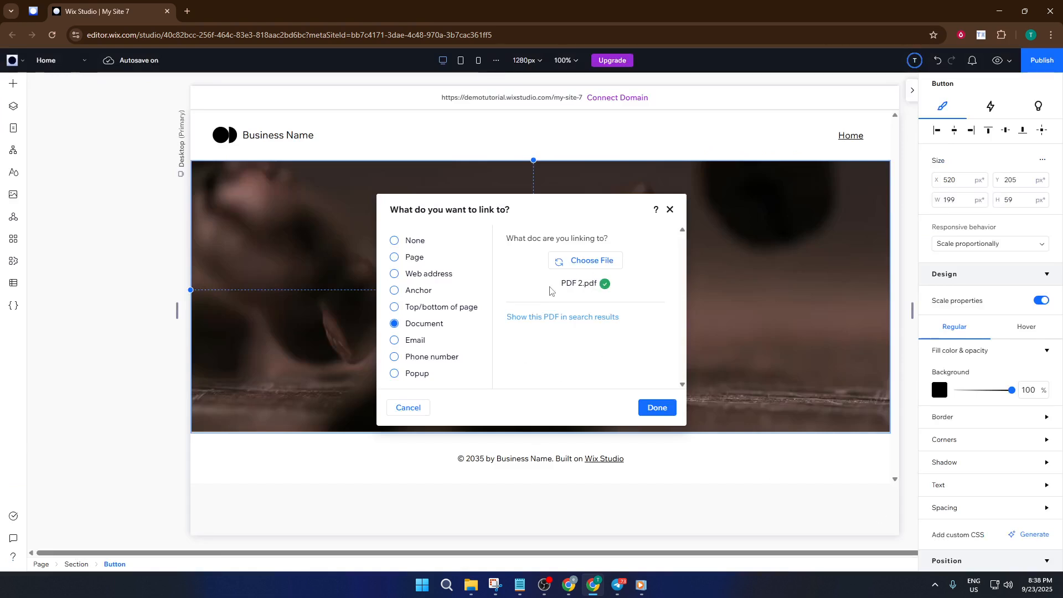
left_click(654, 405)
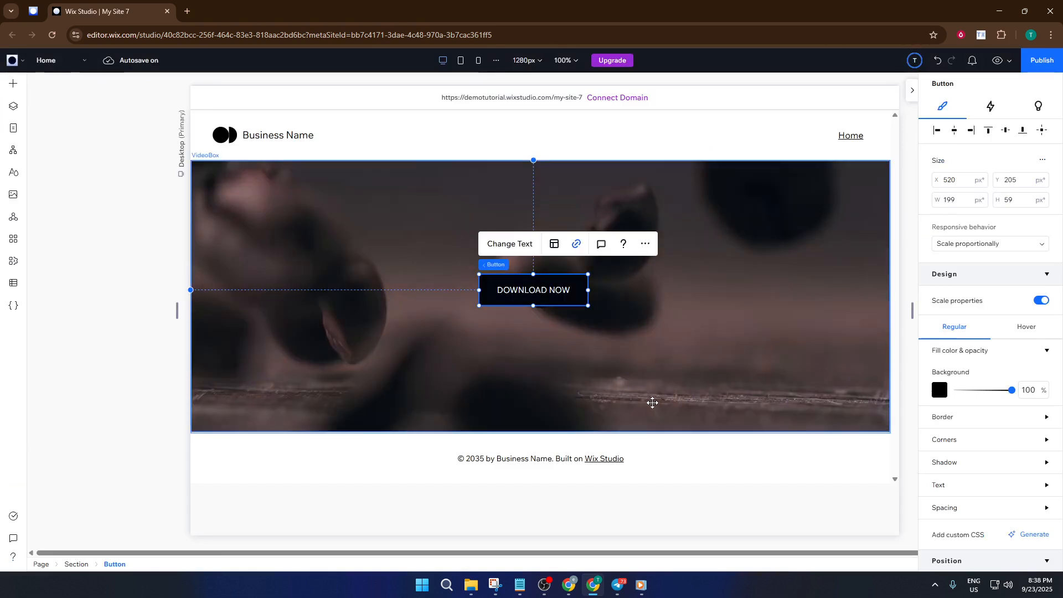
Preview the site, test the DOWNLOAD NOW button by viewing the linked PDF, and return to the preview.
left_click(1001, 62)
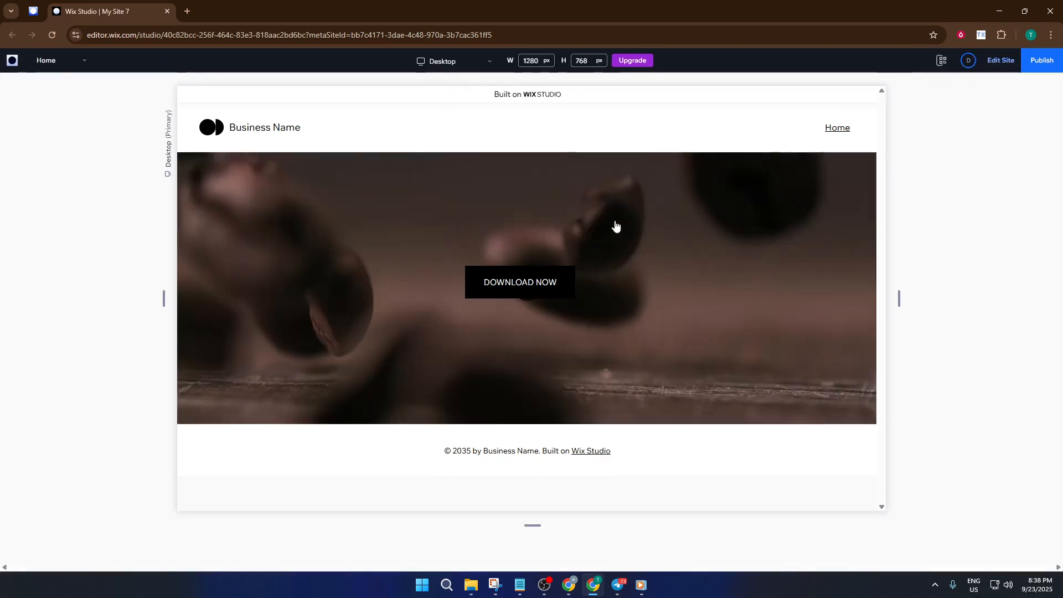
left_click(518, 285)
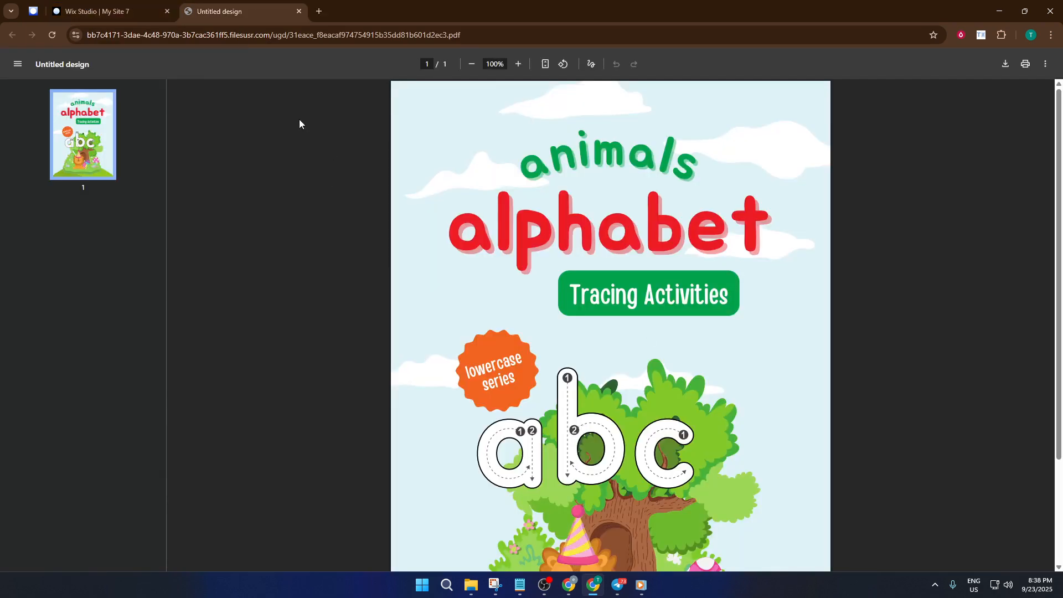
left_click(119, 11)
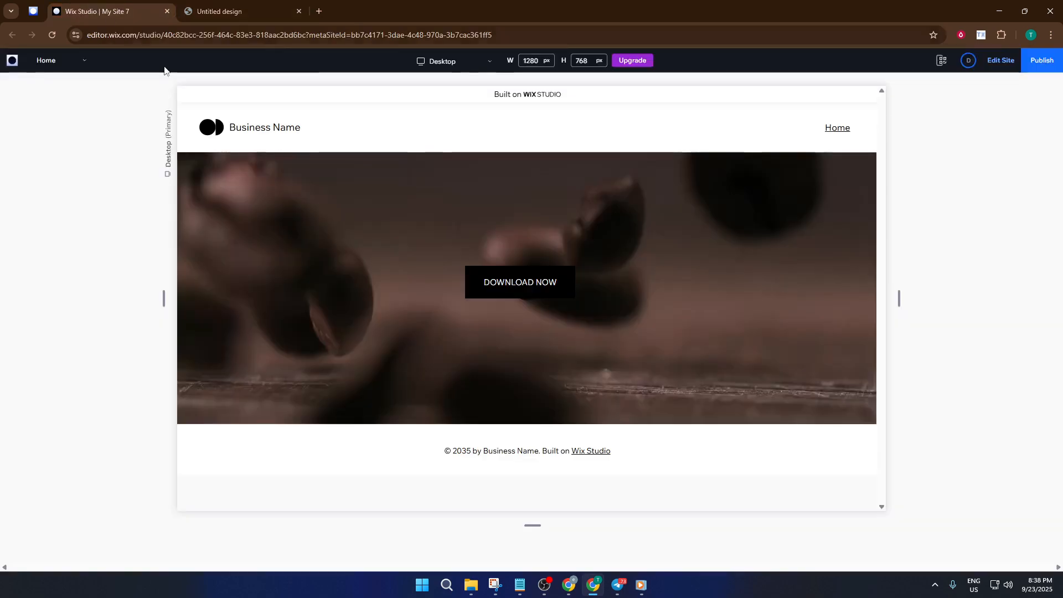
left_click(269, 4)
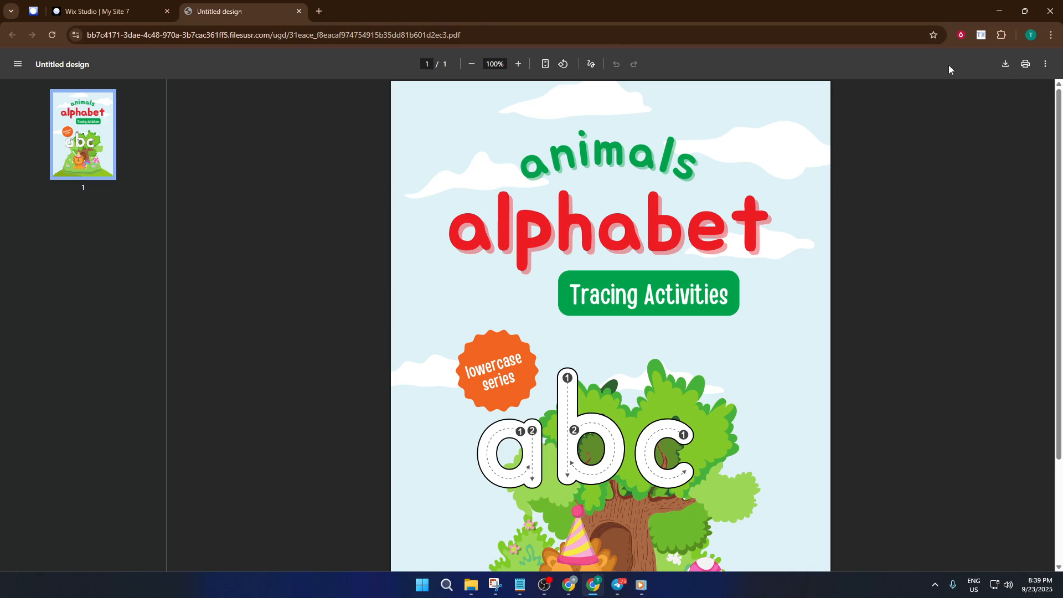
left_click(105, 11)
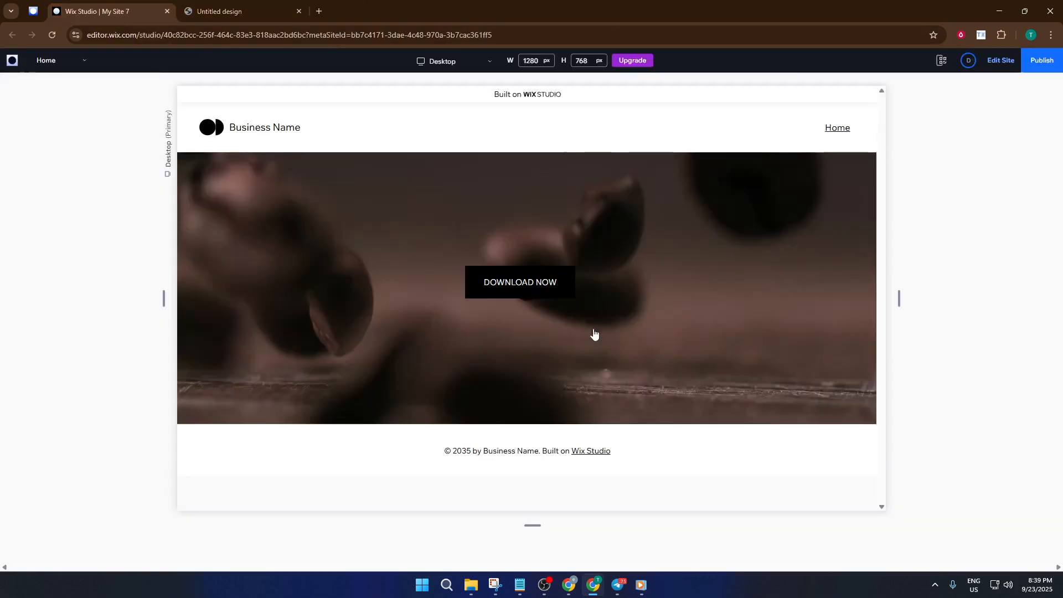